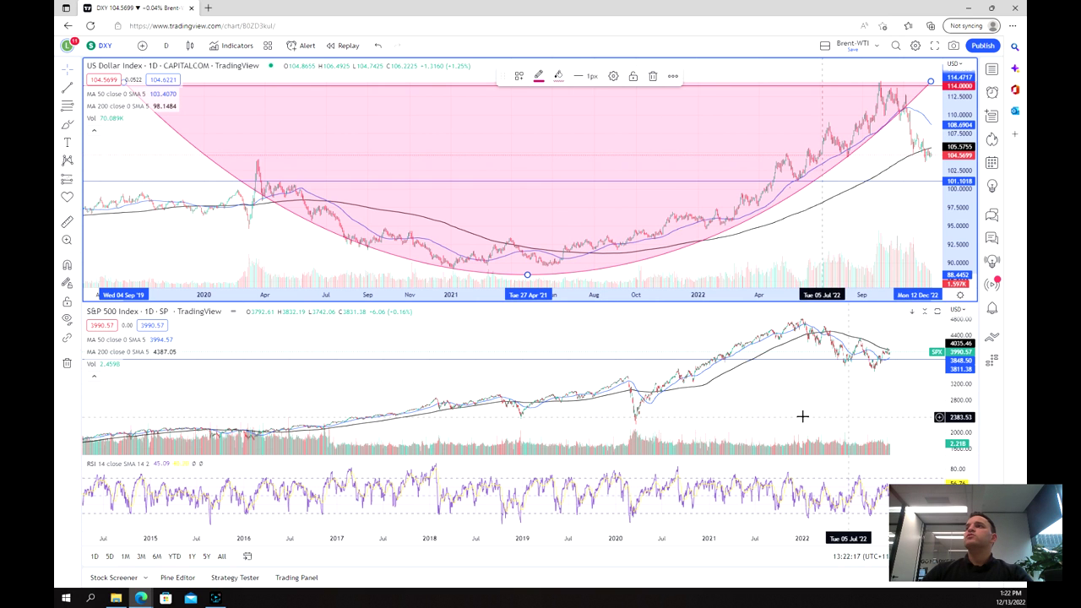
Make the lower S&P 500 chart the active pane.
{"action": "left_click_drag", "start_coordinate": [803, 415], "coordinate": [772, 414]}
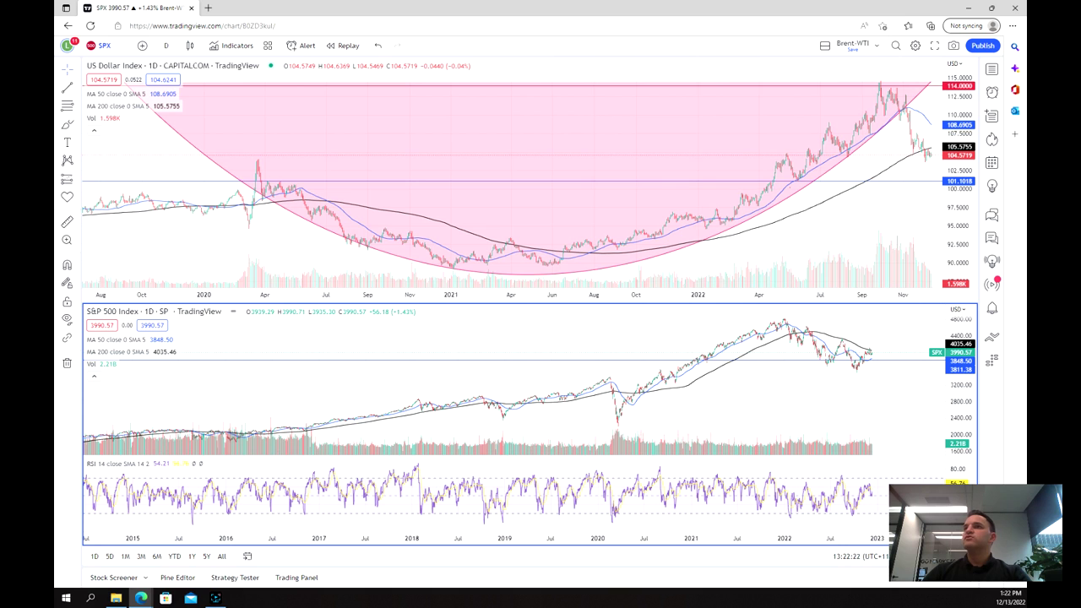
Maximize the S&P 500 chart, reset its view, and pan left to leave room for future dates.
{"action": "key", "text": "alt+Return"}
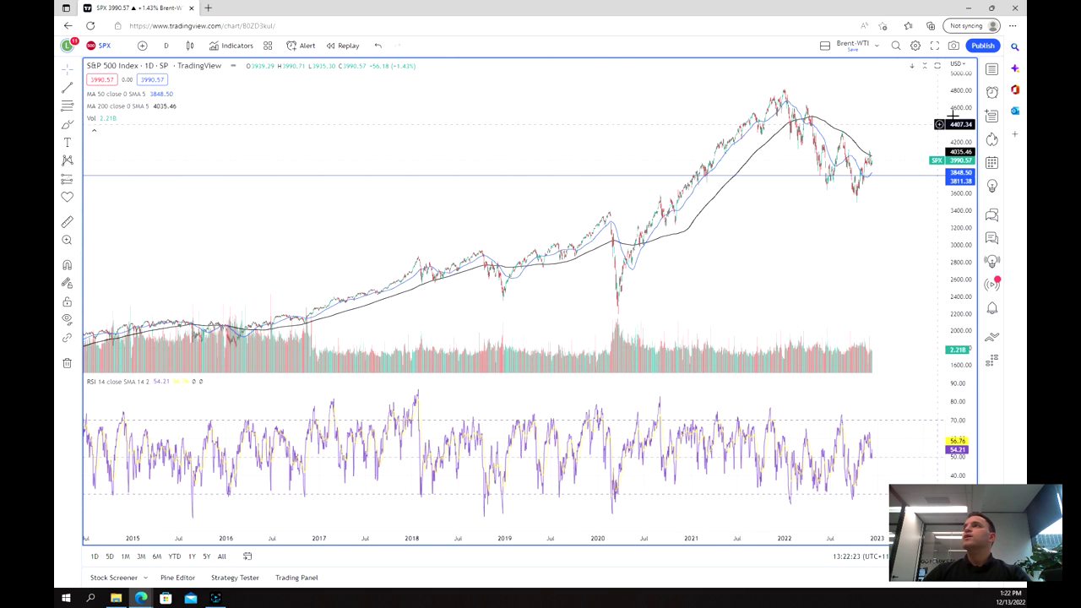
{"action": "scroll", "coordinate": [745, 240], "scroll_direction": "up", "scroll_amount": 5}
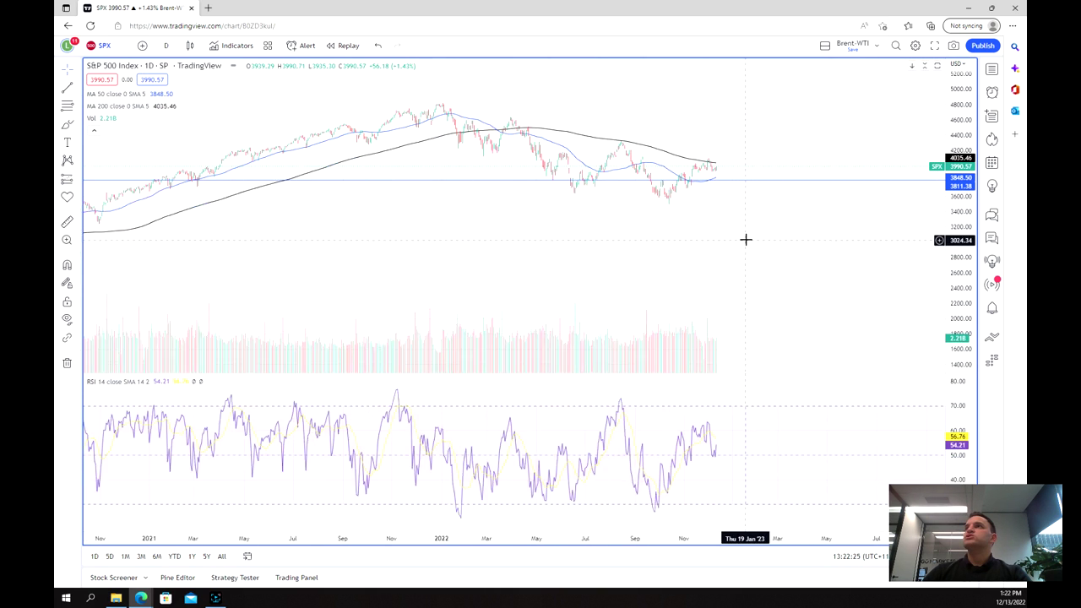
{"action": "right_click", "coordinate": [666, 259]}
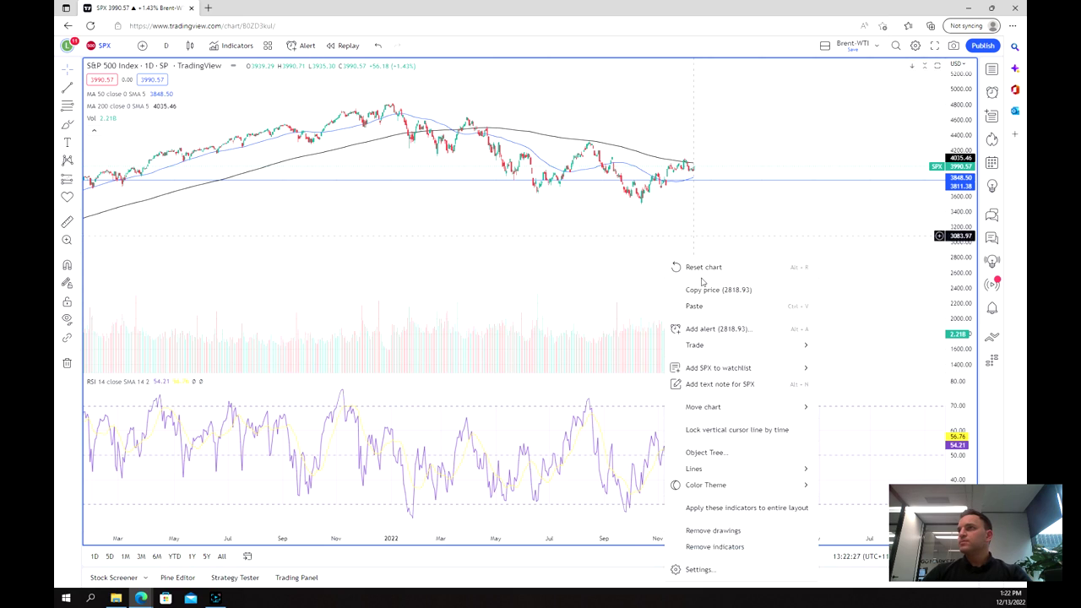
{"action": "left_click", "coordinate": [701, 271]}
{"action": "scroll", "coordinate": [743, 264], "scroll_direction": "down", "scroll_amount": 5}
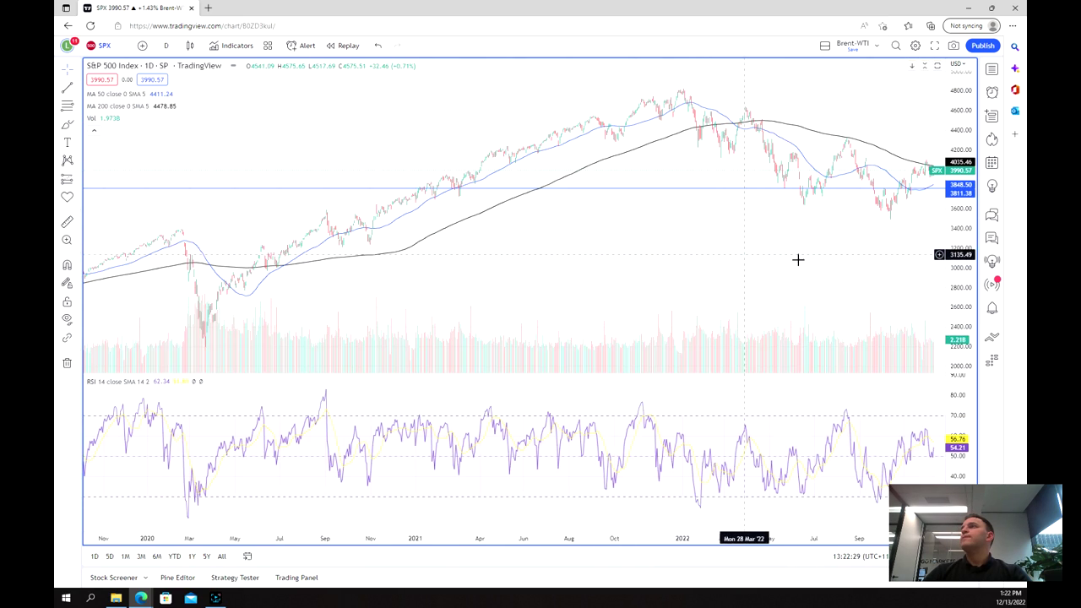
{"action": "left_click_drag", "start_coordinate": [698, 267], "coordinate": [509, 278]}
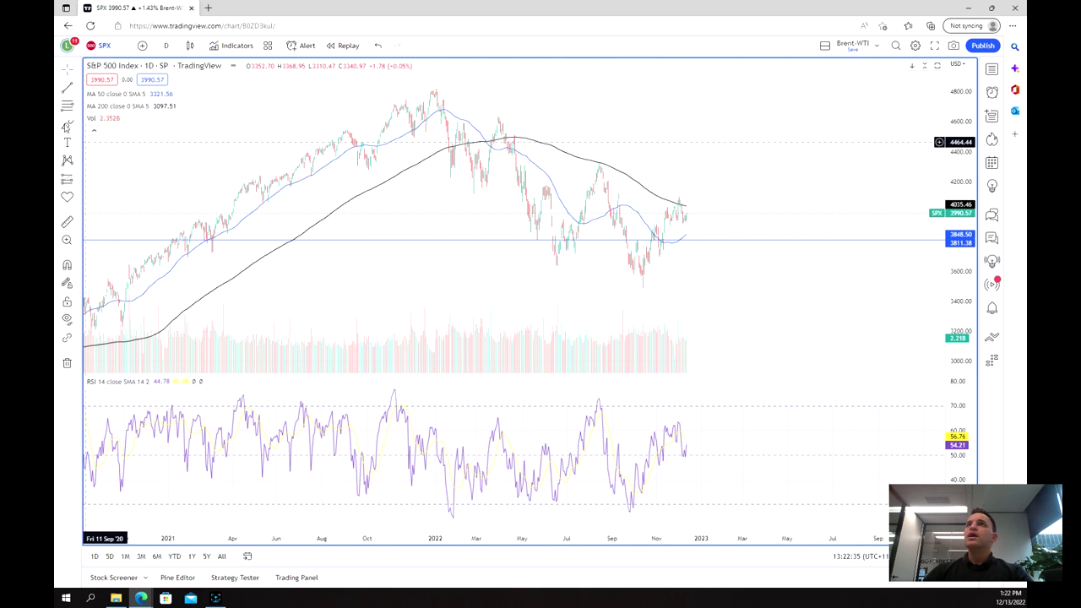
{"action": "left_click", "coordinate": [73, 90]}
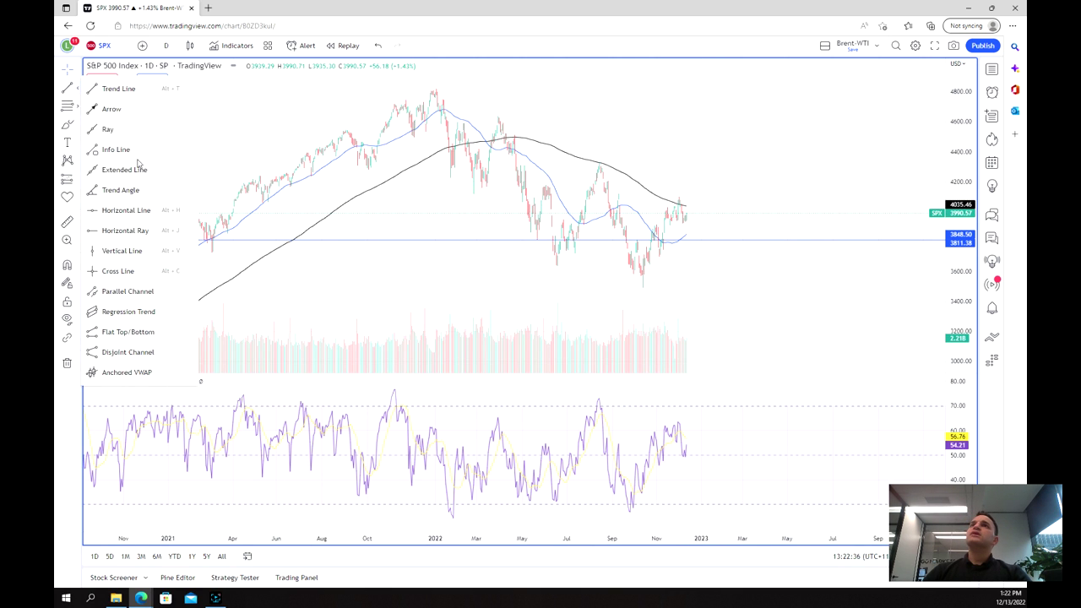
Add a horizontal level on the S&P 500 chart at 4105.86.
{"action": "left_click", "coordinate": [151, 210]}
{"action": "left_click", "coordinate": [718, 195]}
{"action": "scroll", "coordinate": [688, 212], "scroll_direction": "up", "scroll_amount": 2}
{"action": "left_click_drag", "start_coordinate": [660, 226], "coordinate": [665, 231]}
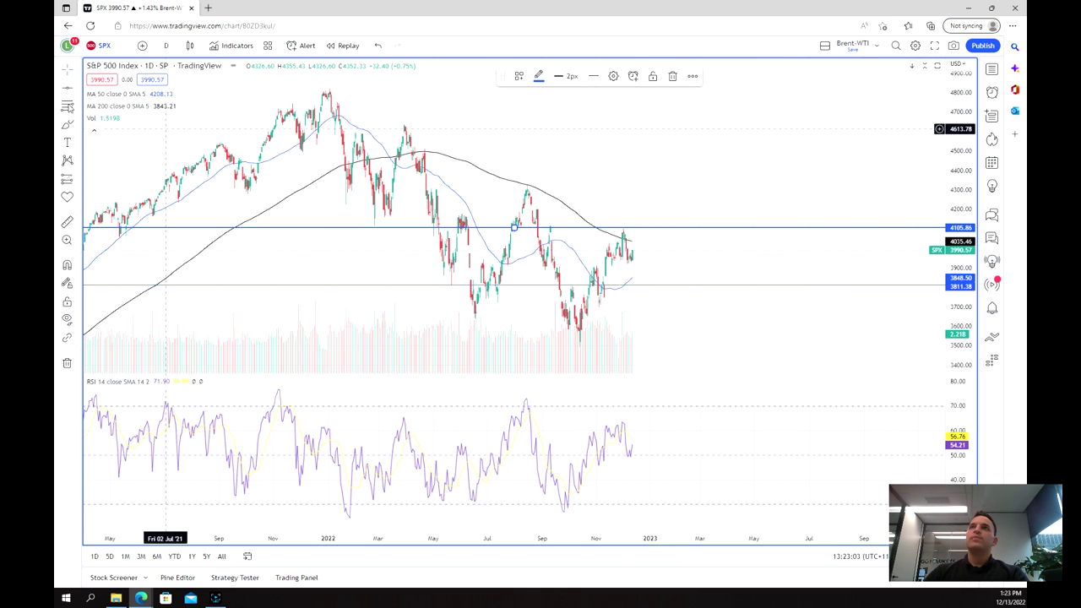
{"action": "left_click", "coordinate": [699, 256]}
Add a second horizontal level at 3905.83, then restore the two-chart layout.
{"action": "key", "text": "alt+h"}
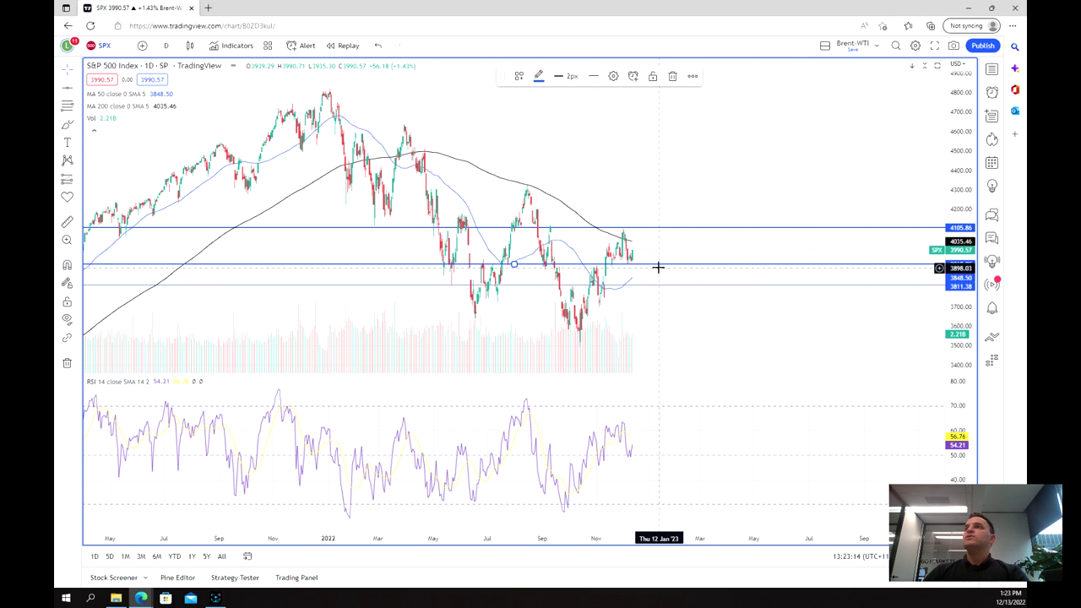
{"action": "left_click_drag", "start_coordinate": [658, 267], "coordinate": [663, 267]}
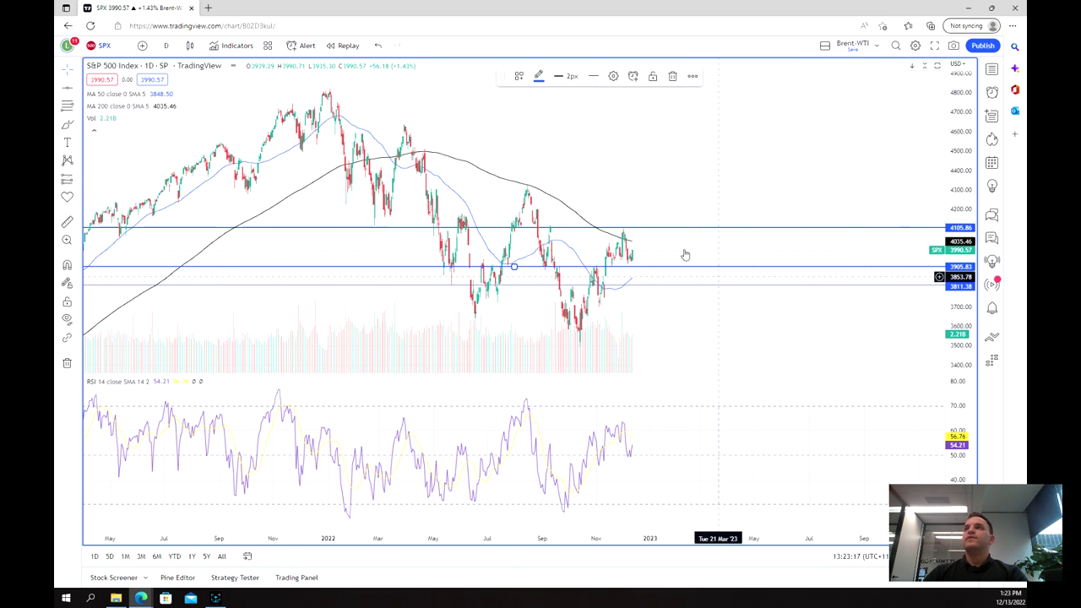
{"action": "scroll", "coordinate": [636, 231], "scroll_direction": "down", "scroll_amount": 1}
{"action": "scroll", "coordinate": [629, 289], "scroll_direction": "down", "scroll_amount": 2}
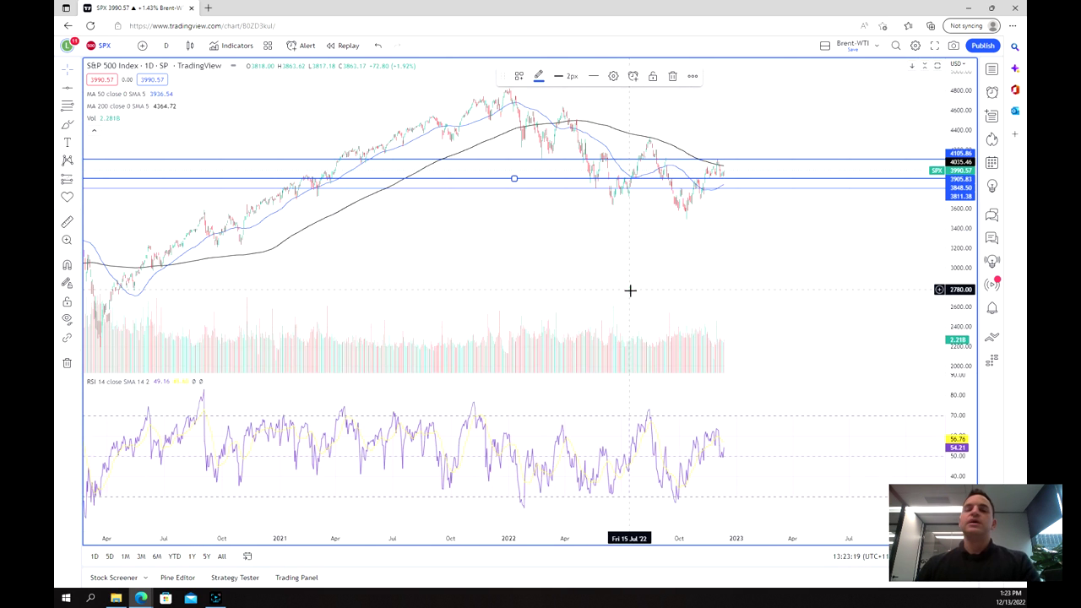
{"action": "scroll", "coordinate": [756, 160], "scroll_direction": "up", "scroll_amount": 1}
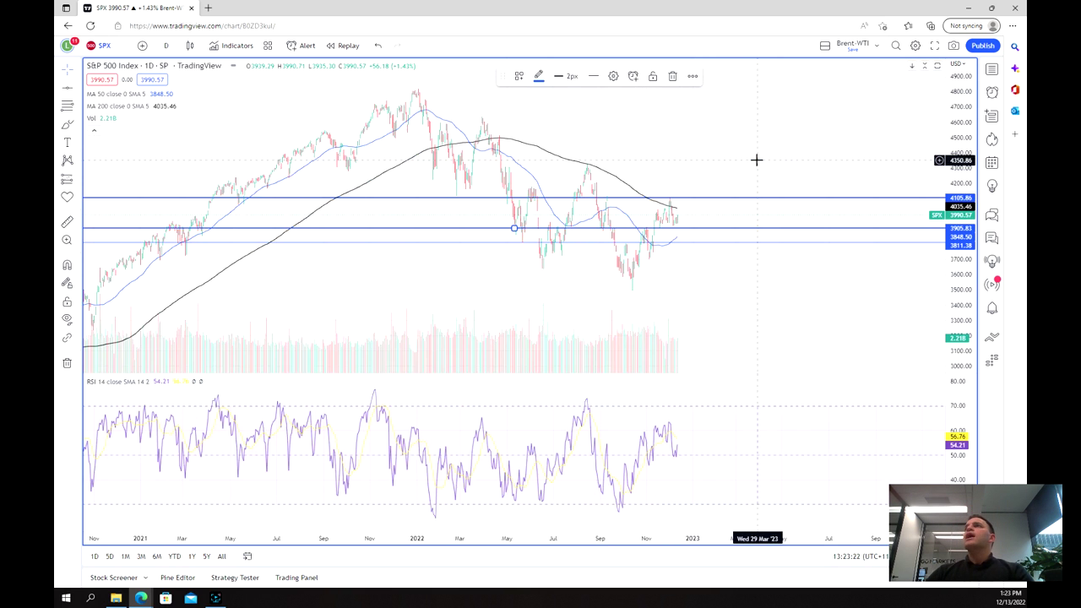
{"action": "scroll", "coordinate": [756, 160], "scroll_direction": "up", "scroll_amount": 1}
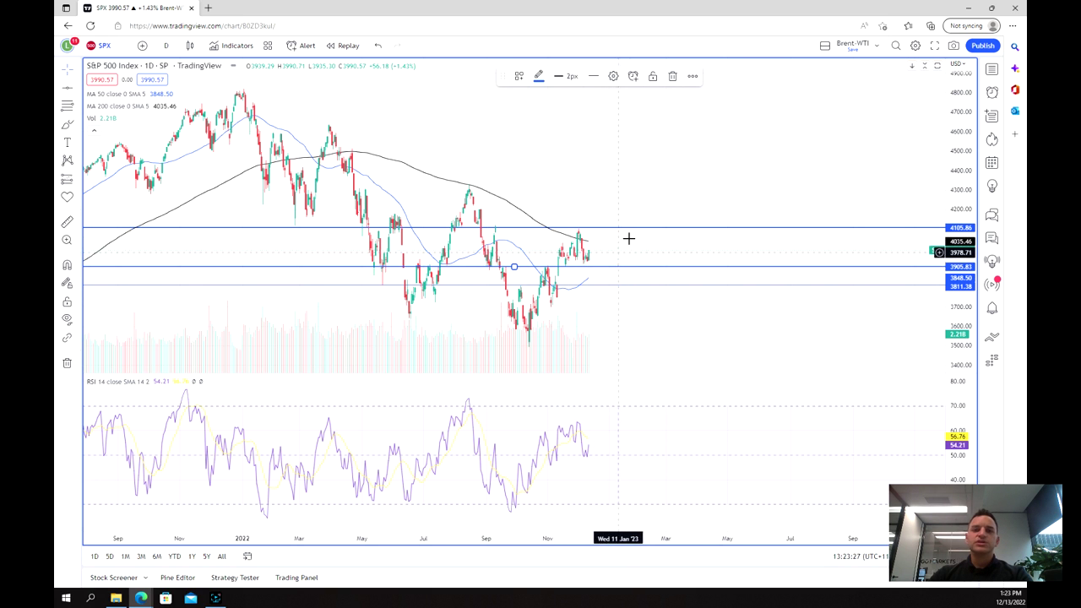
{"action": "scroll", "coordinate": [666, 245], "scroll_direction": "down", "scroll_amount": 1}
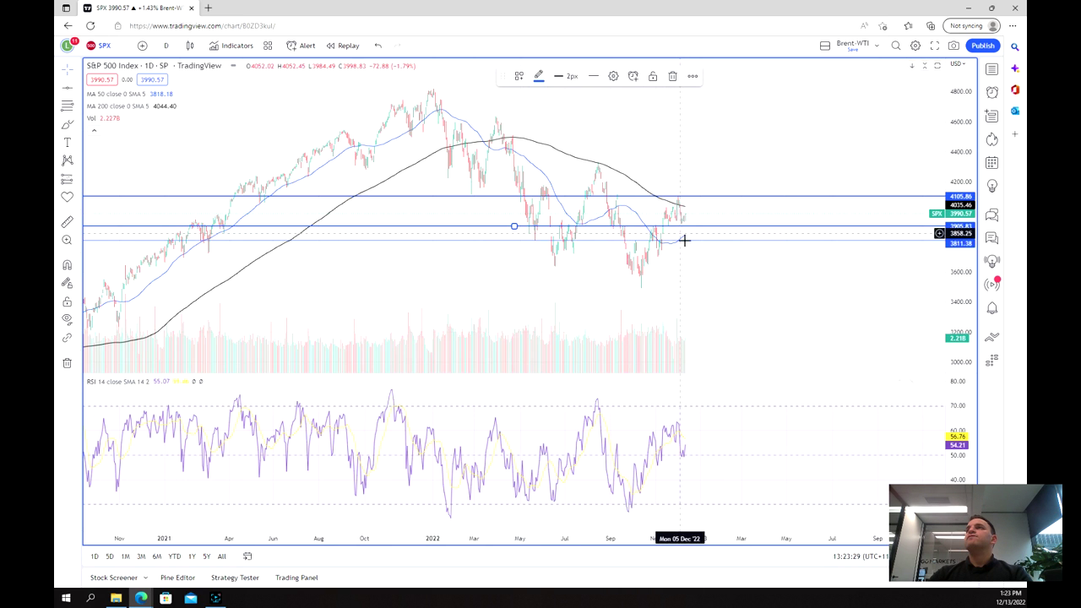
{"action": "scroll", "coordinate": [694, 215], "scroll_direction": "up", "scroll_amount": 1}
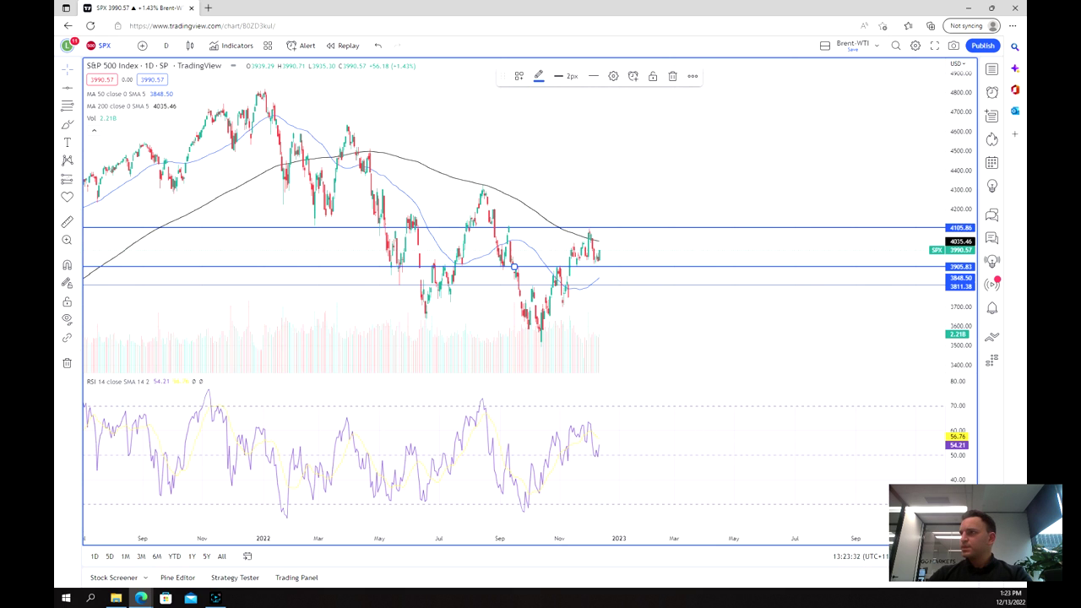
{"action": "key", "text": "alt+Return"}
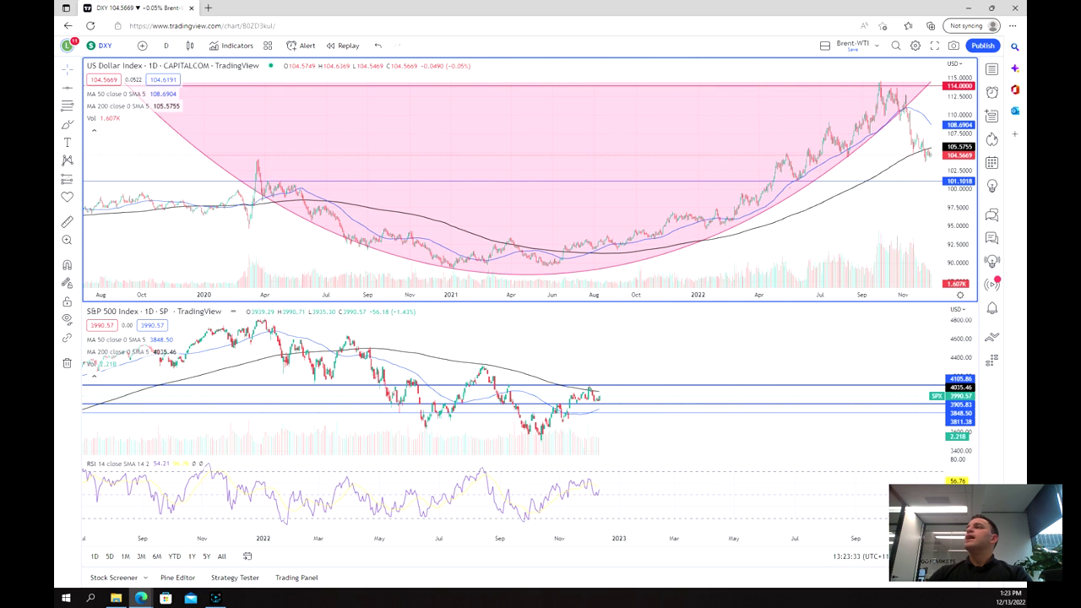
Maximize the Dollar Index chart and pan it to show later dates.
{"action": "key", "text": "alt+Return"}
{"action": "scroll", "coordinate": [859, 263], "scroll_direction": "up", "scroll_amount": 3}
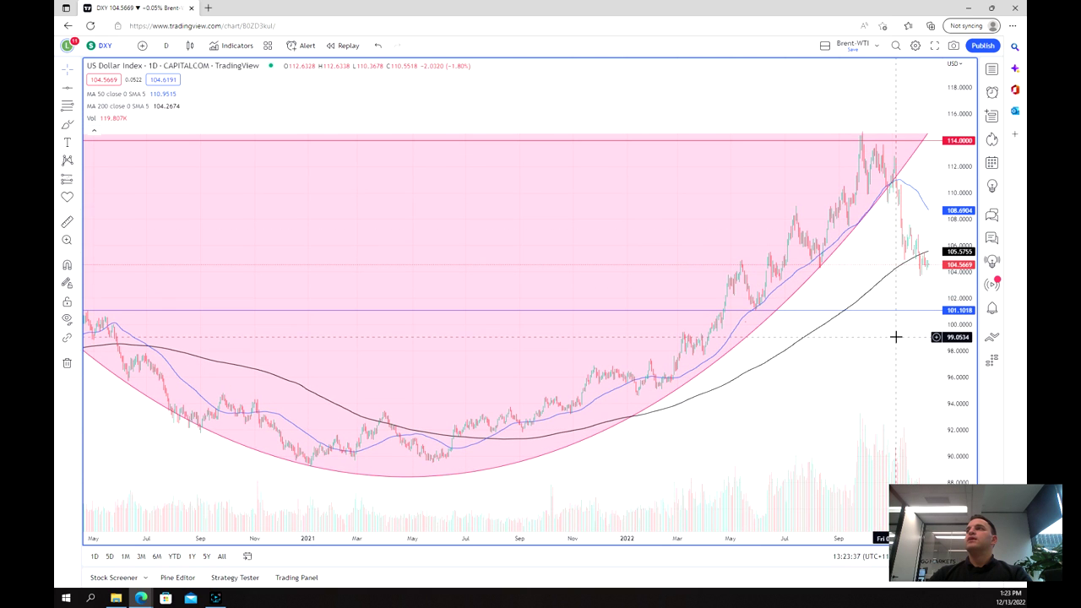
{"action": "left_click_drag", "start_coordinate": [895, 335], "coordinate": [799, 335]}
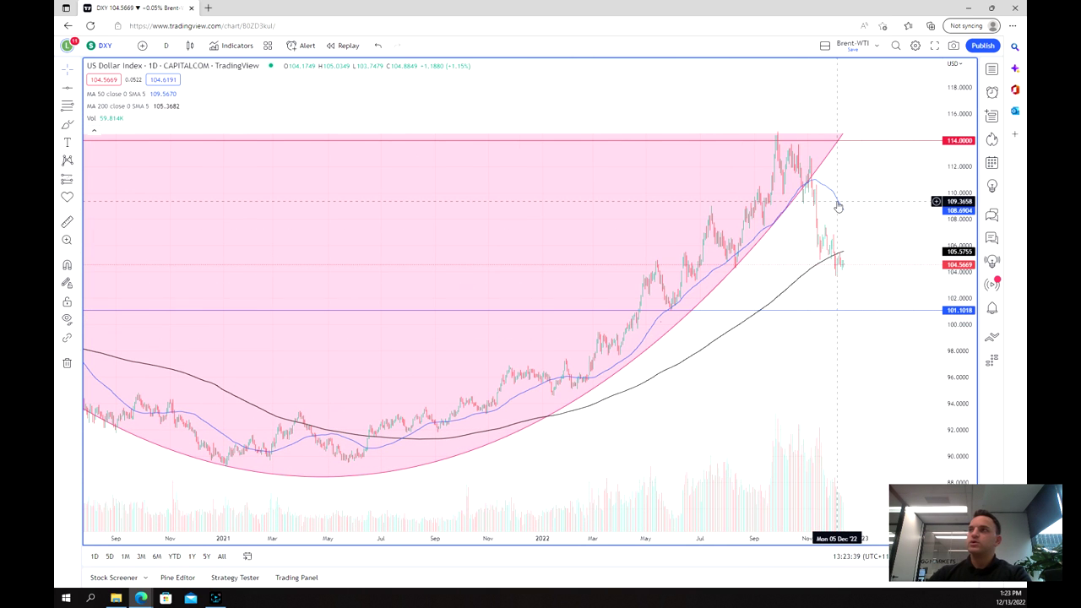
{"action": "scroll", "coordinate": [832, 241], "scroll_direction": "up", "scroll_amount": 2}
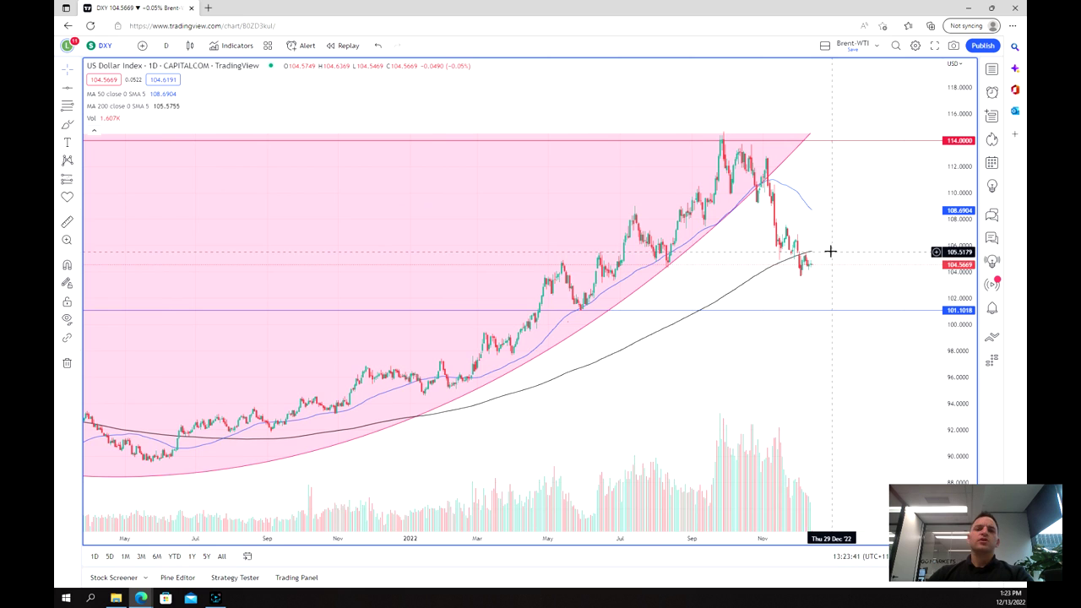
{"action": "scroll", "coordinate": [826, 253], "scroll_direction": "up", "scroll_amount": 2}
{"action": "scroll", "coordinate": [830, 239], "scroll_direction": "down", "scroll_amount": 5}
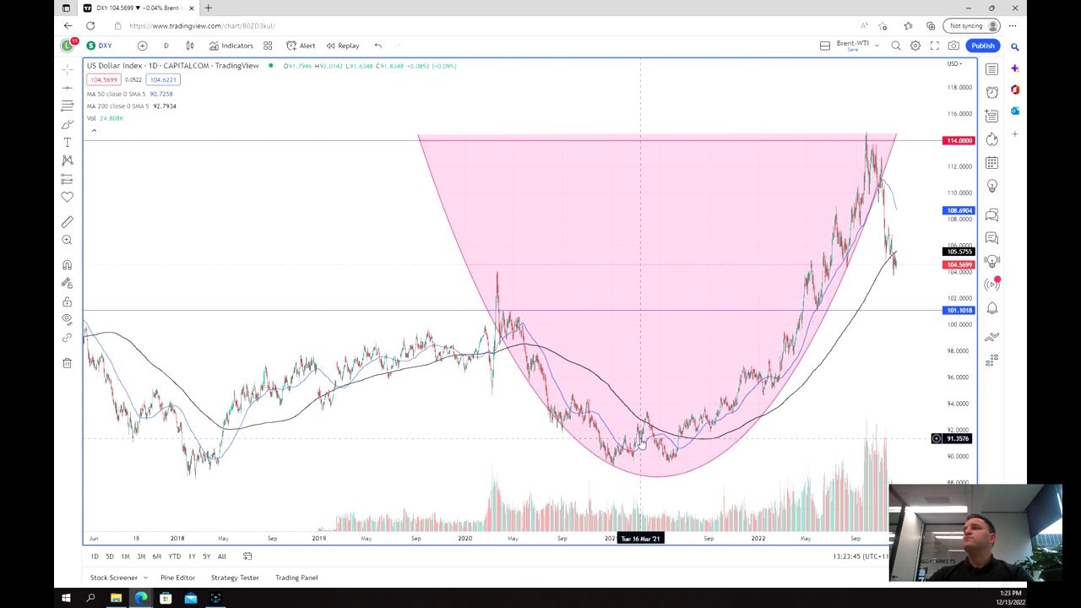
{"action": "scroll", "coordinate": [770, 267], "scroll_direction": "up", "scroll_amount": 3}
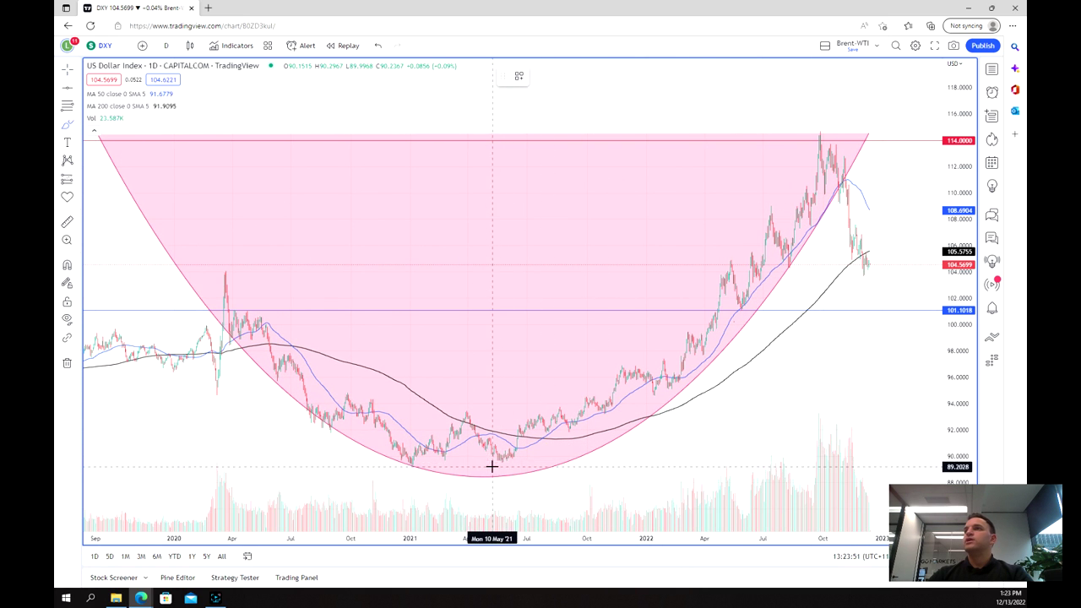
Sketch two freehand paths along the cup, then delete the black curves and the pink cup.
{"action": "mouse_move", "coordinate": [453, 426]}
{"action": "left_mouse_down"}
{"action": "mouse_move", "coordinate": [687, 309]}
{"action": "mouse_move", "coordinate": [810, 150]}
{"action": "left_mouse_up"}
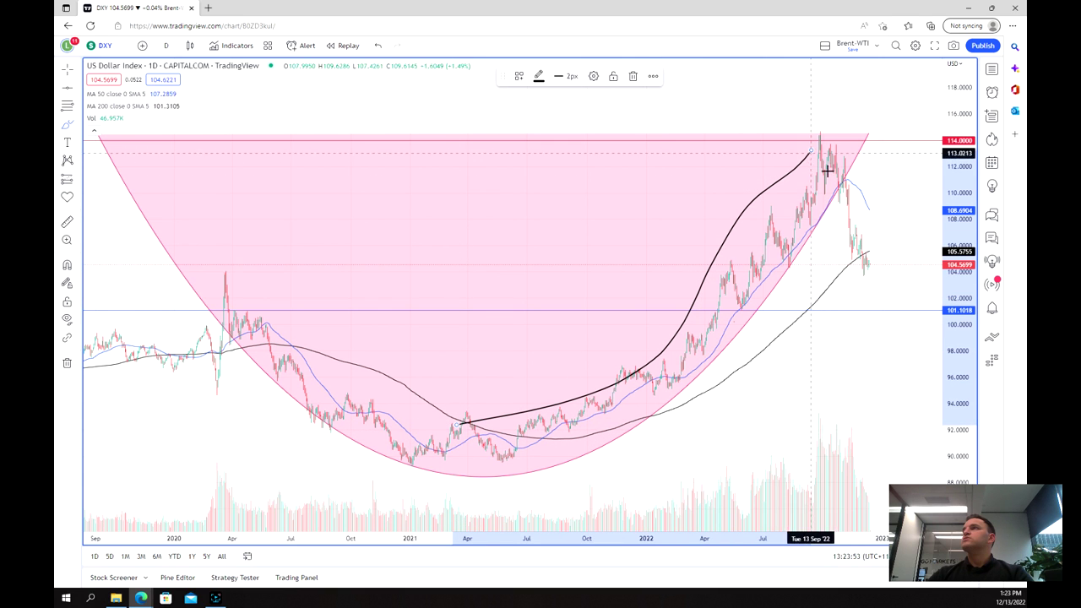
{"action": "mouse_move", "coordinate": [459, 491]}
{"action": "left_mouse_down"}
{"action": "mouse_move", "coordinate": [715, 374]}
{"action": "mouse_move", "coordinate": [824, 235]}
{"action": "mouse_move", "coordinate": [841, 188]}
{"action": "left_mouse_up"}
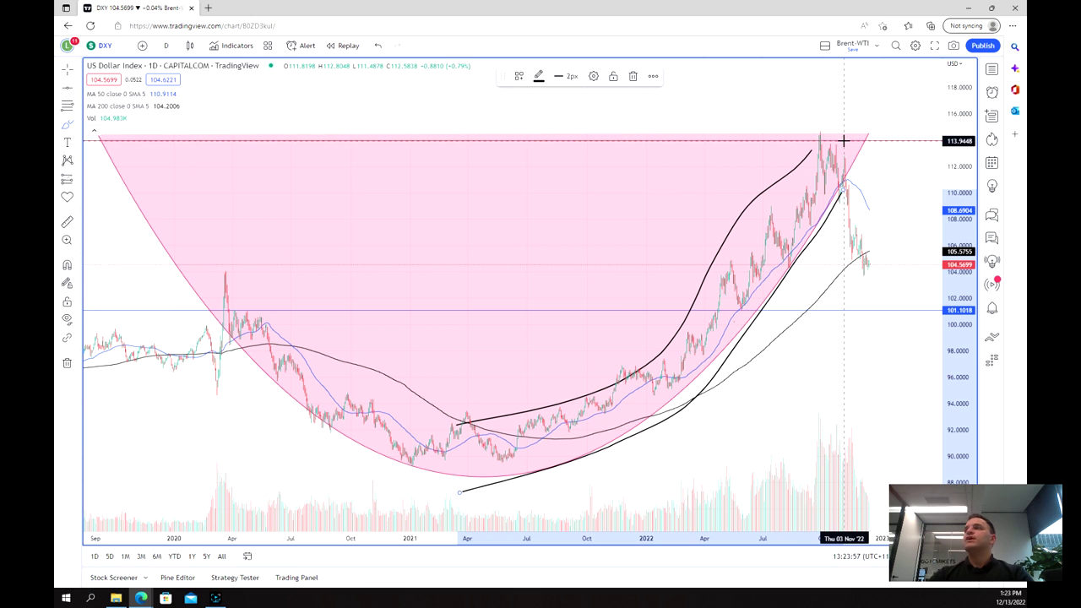
{"action": "left_click", "coordinate": [632, 77]}
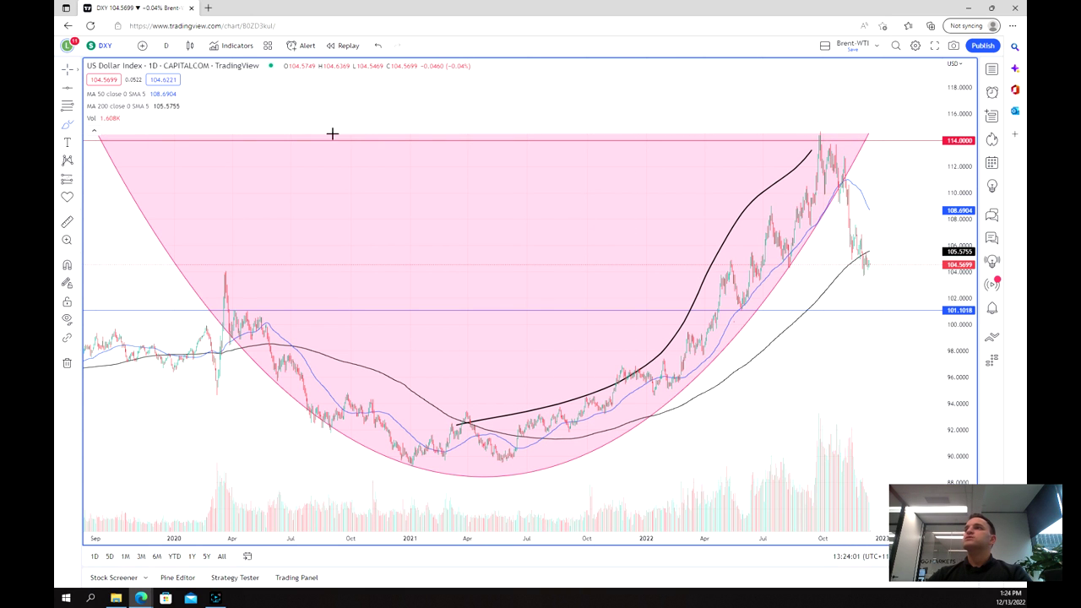
{"action": "left_click", "coordinate": [701, 291]}
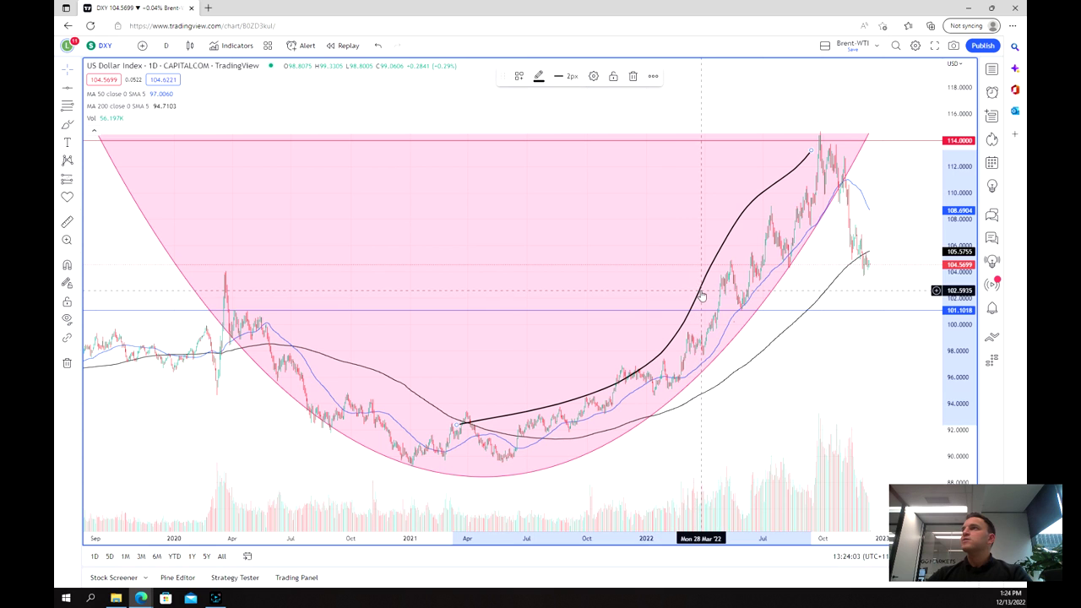
{"action": "left_click", "coordinate": [778, 288]}
{"action": "key", "text": "Delete"}
{"action": "scroll", "coordinate": [796, 304], "scroll_direction": "up", "scroll_amount": 2}
{"action": "scroll", "coordinate": [795, 304], "scroll_direction": "up", "scroll_amount": 3}
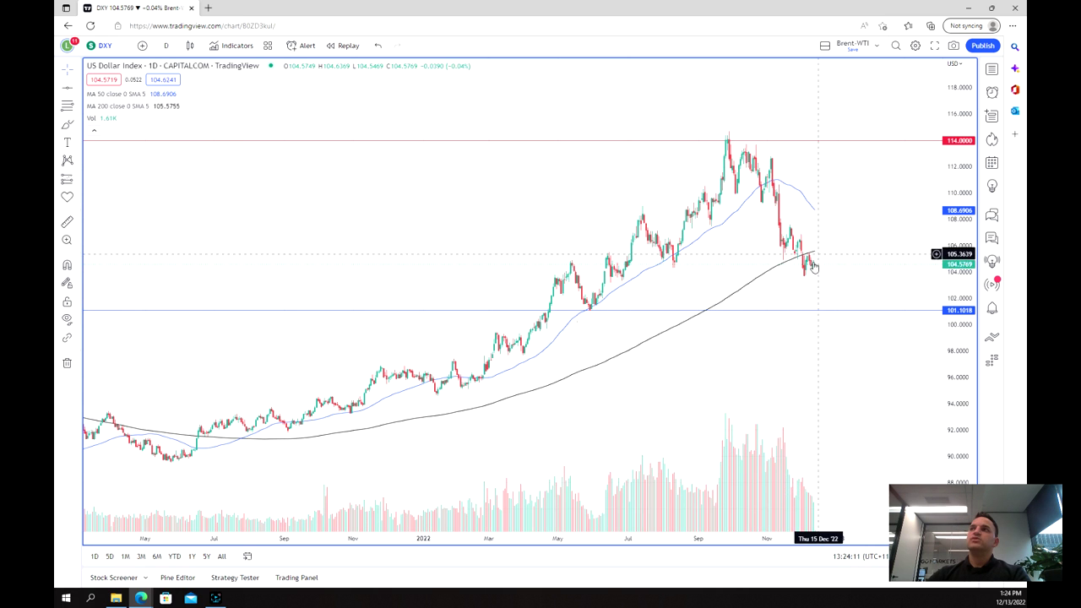
Place a horizontal line at 103.6709 on the DXY chart, aligned with the March 2020 high.
{"action": "scroll", "coordinate": [818, 254], "scroll_direction": "down", "scroll_amount": 2}
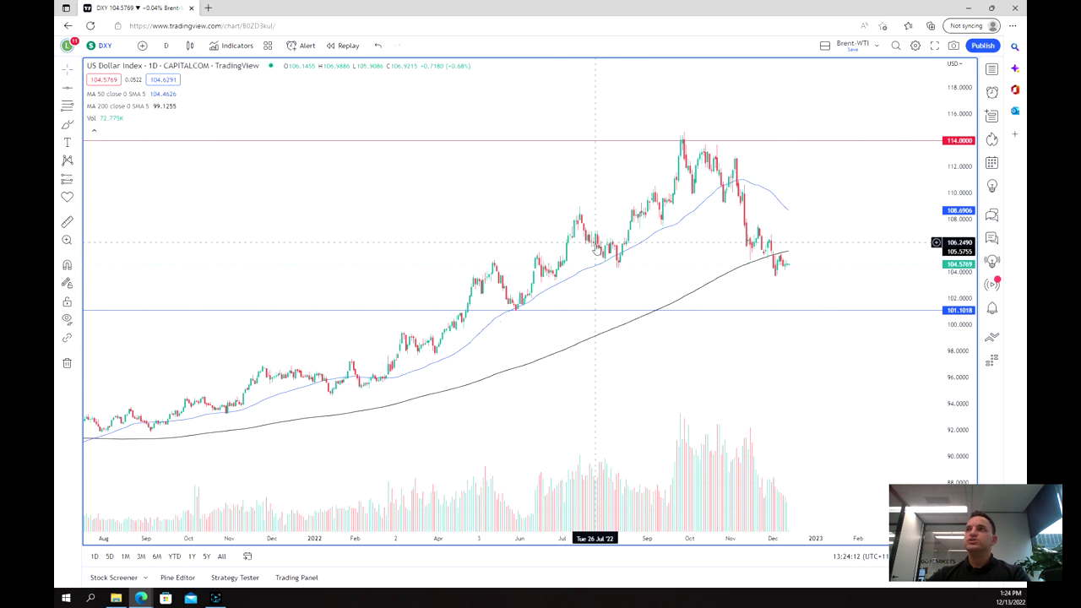
{"action": "left_click", "coordinate": [74, 92]}
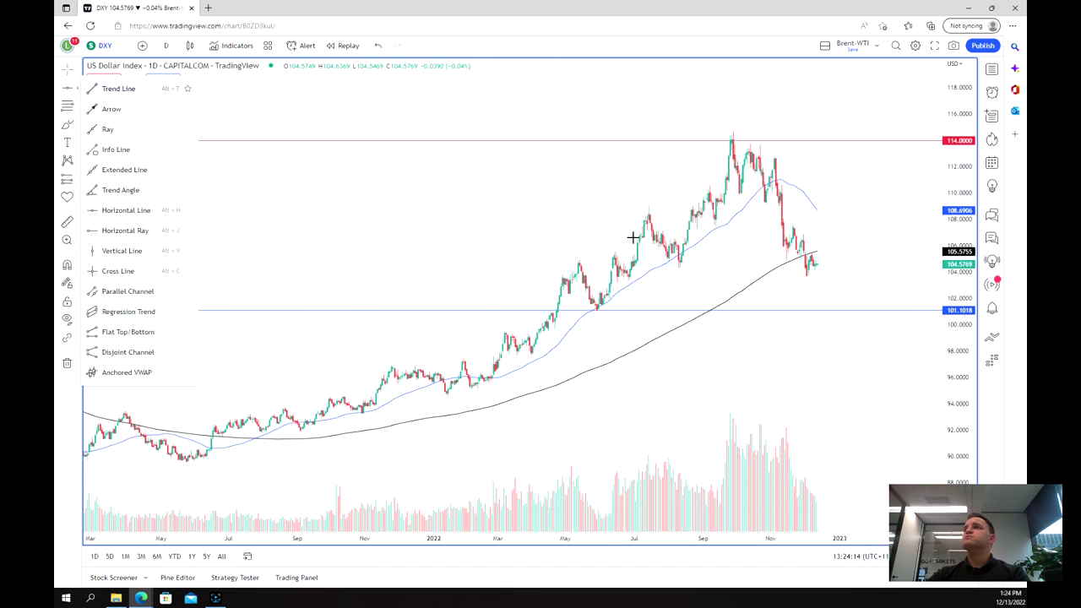
{"action": "left_click", "coordinate": [741, 275]}
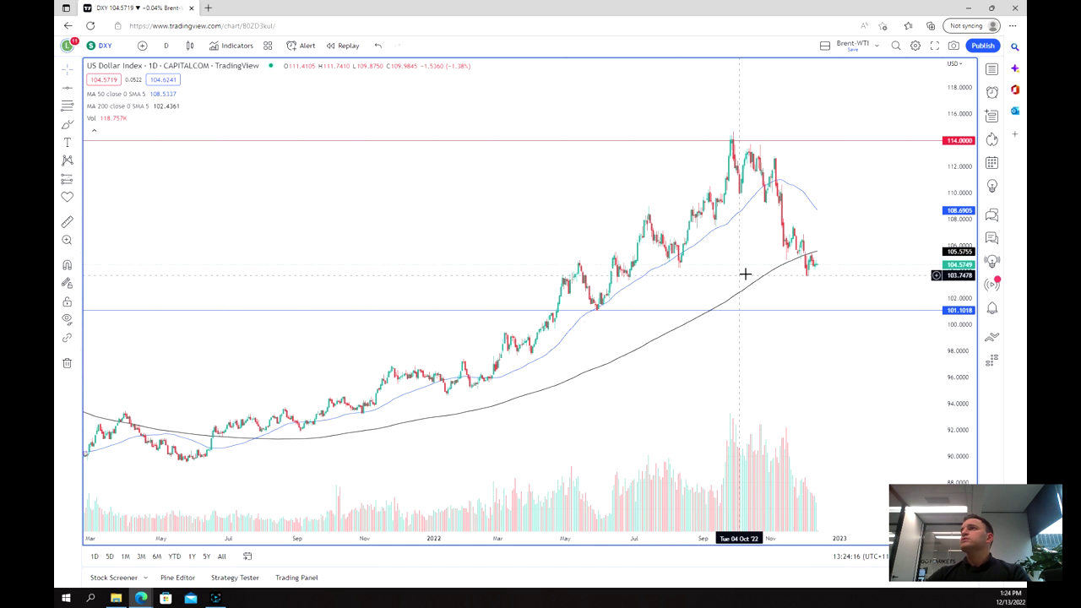
{"action": "left_click", "coordinate": [827, 276]}
{"action": "left_click_drag", "start_coordinate": [856, 228], "coordinate": [693, 222]}
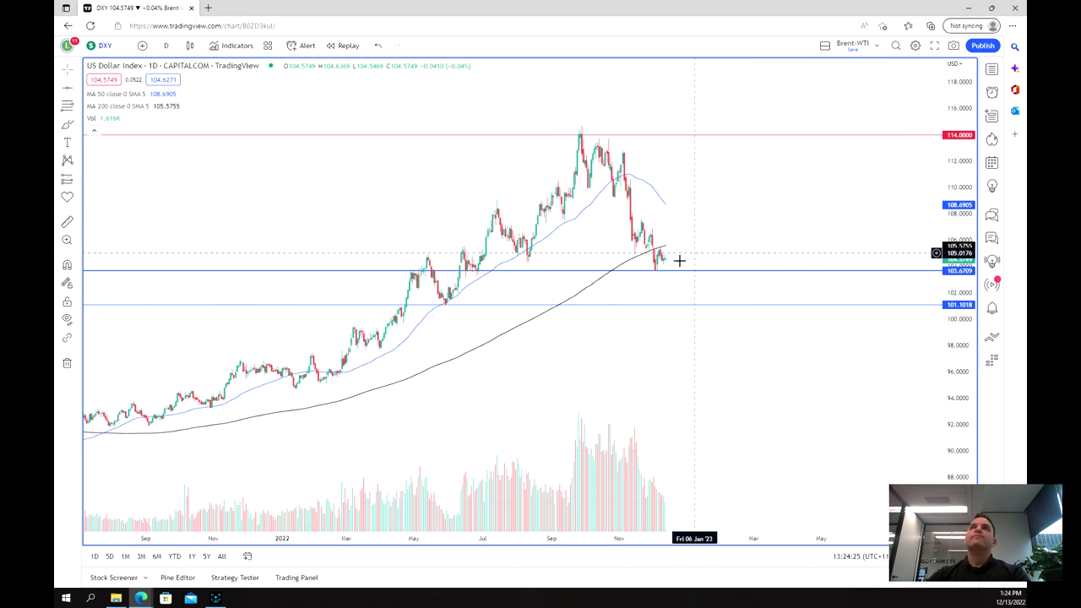
{"action": "scroll", "coordinate": [701, 243], "scroll_direction": "down", "scroll_amount": 6}
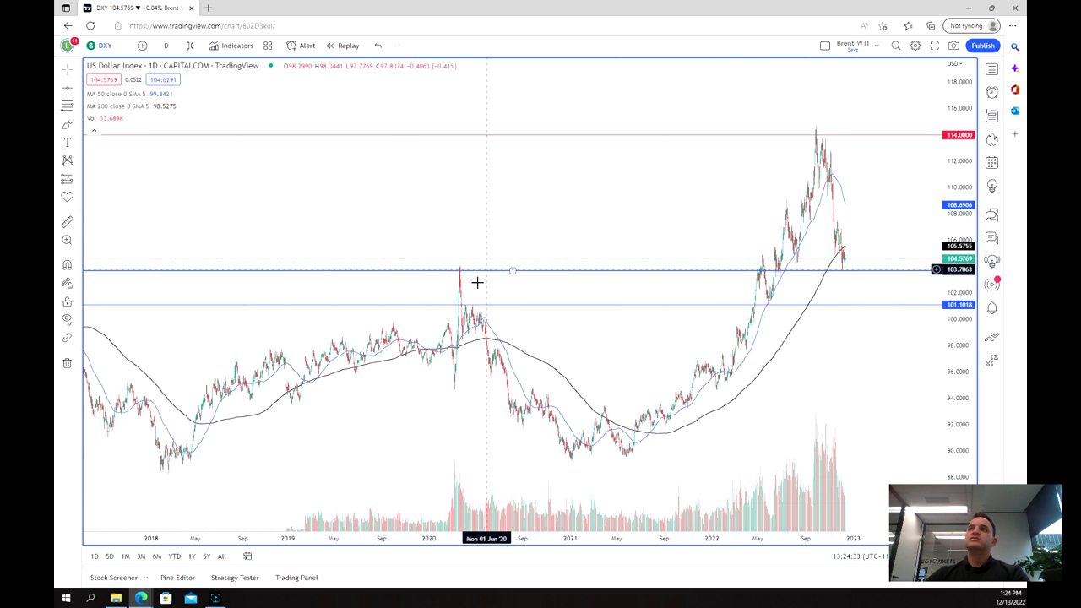
{"action": "left_click_drag", "start_coordinate": [461, 271], "coordinate": [456, 274]}
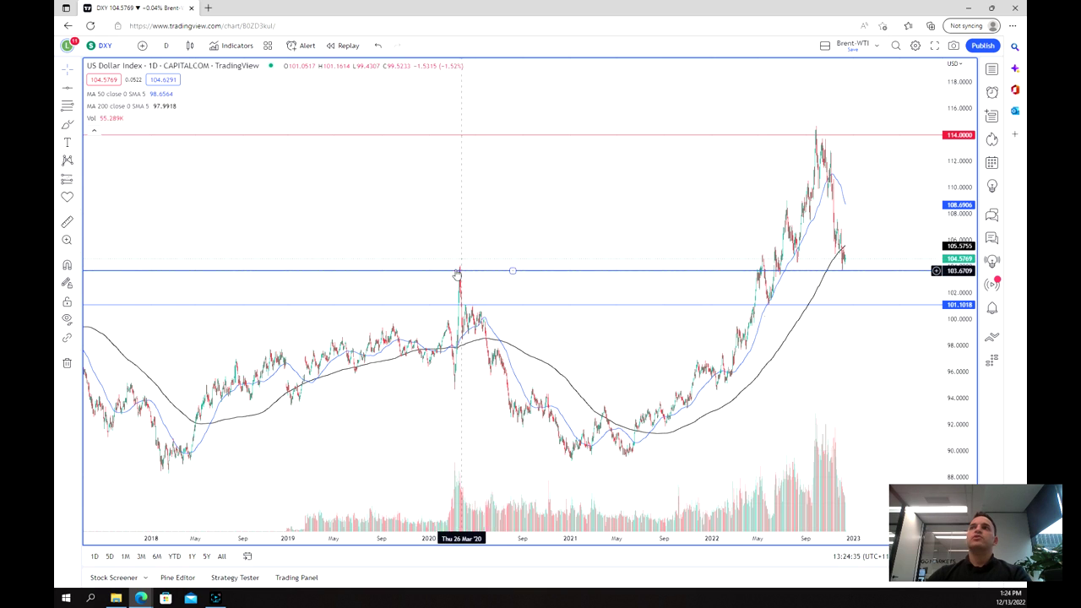
{"action": "scroll", "coordinate": [666, 232], "scroll_direction": "up", "scroll_amount": 3}
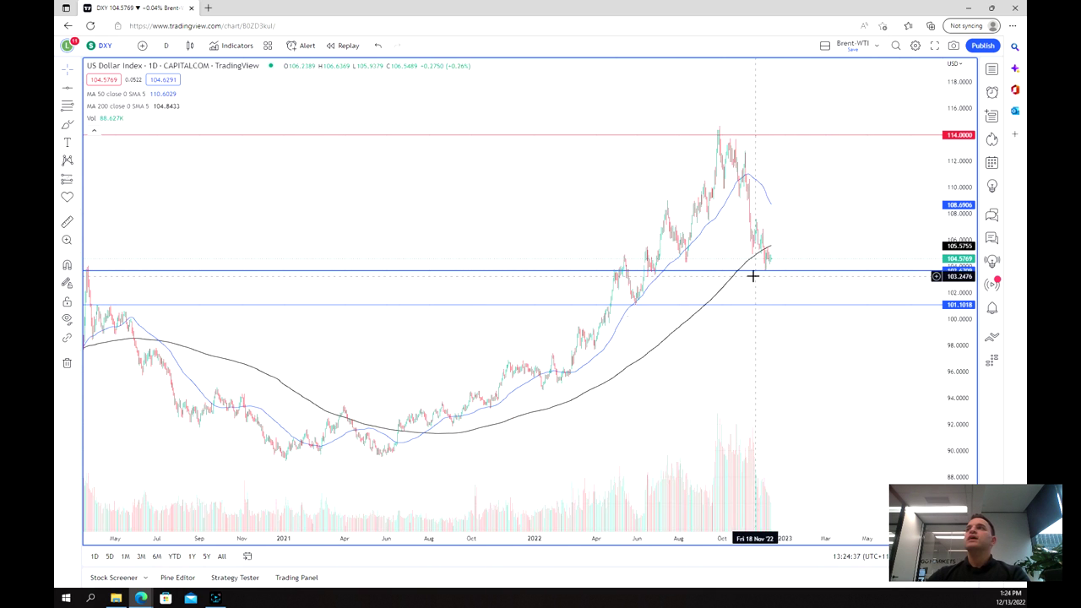
{"action": "scroll", "coordinate": [753, 276], "scroll_direction": "down", "scroll_amount": 3}
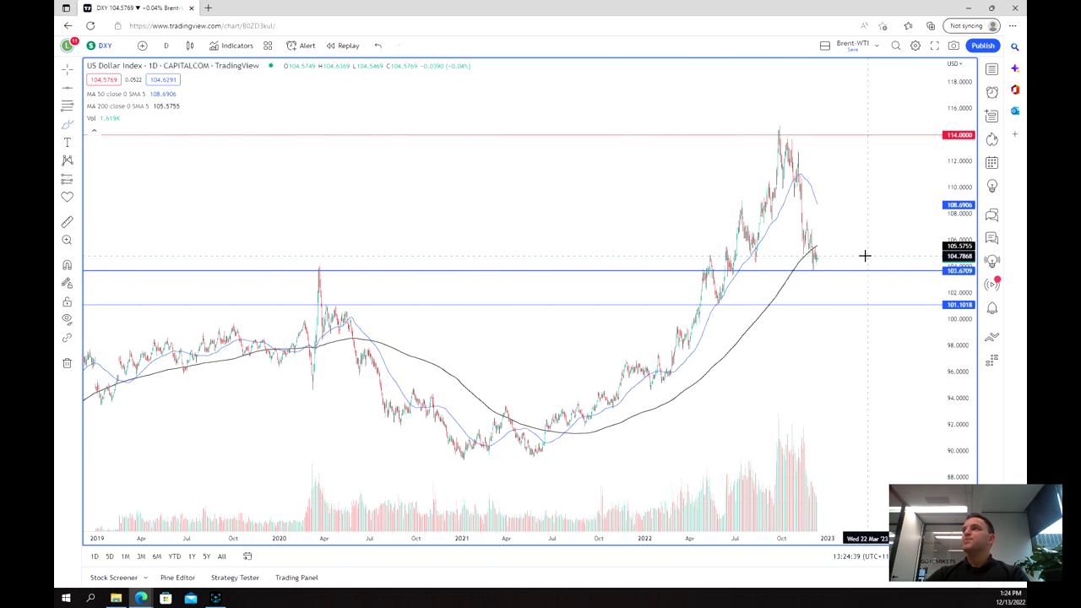
{"action": "scroll", "coordinate": [823, 267], "scroll_direction": "up", "scroll_amount": 2}
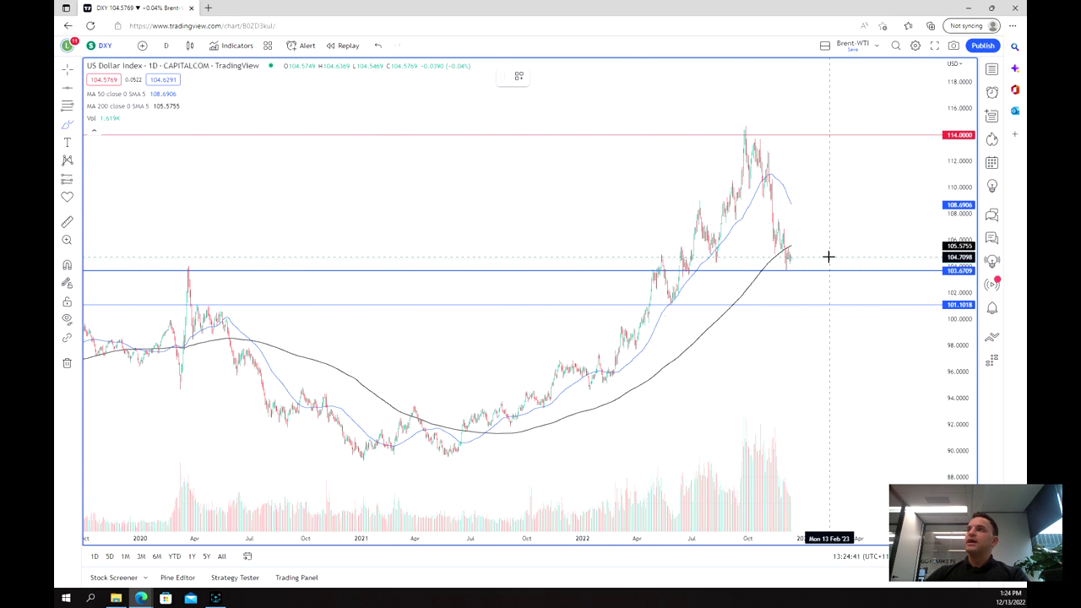
Brush a bearish path from the latest candle down to 101.10, then add a horizontal line at 107.52.
{"action": "left_click", "coordinate": [800, 269]}
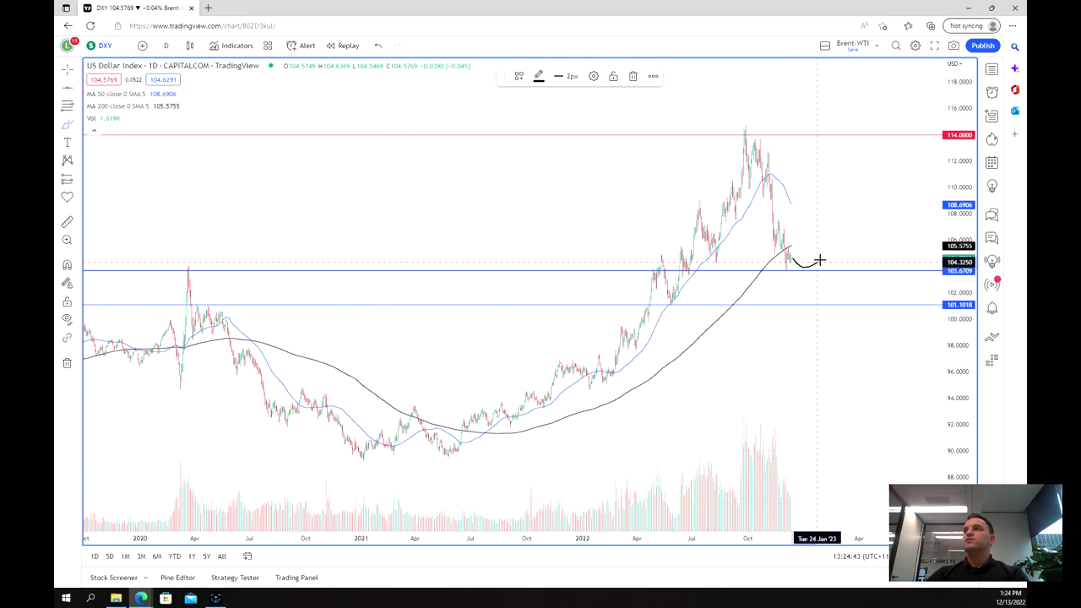
{"action": "left_click_drag", "start_coordinate": [827, 283], "coordinate": [842, 305]}
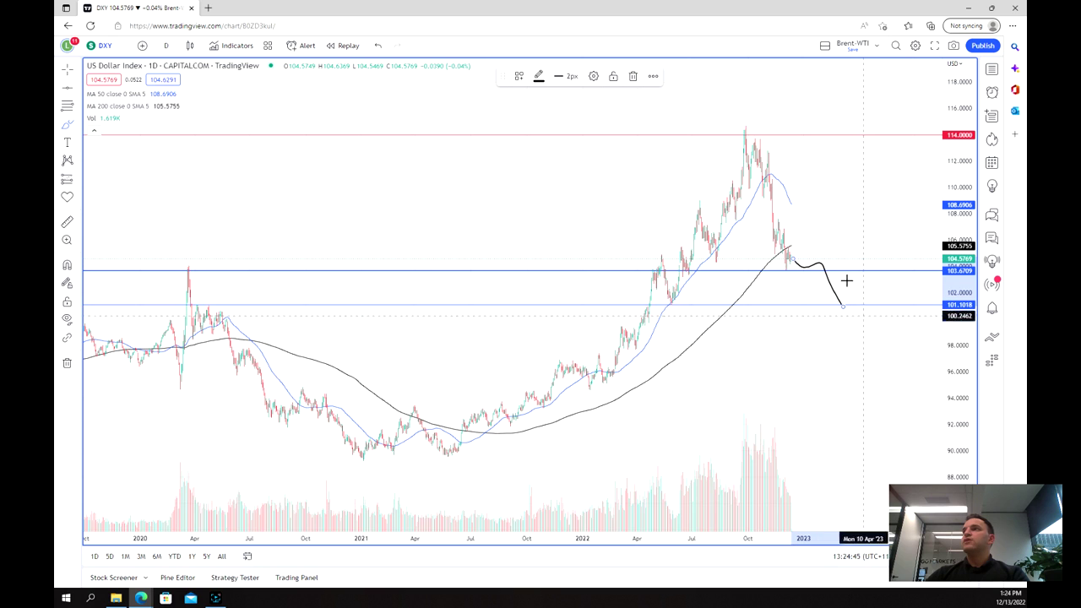
{"action": "scroll", "coordinate": [615, 292], "scroll_direction": "up", "scroll_amount": 2}
{"action": "scroll", "coordinate": [619, 290], "scroll_direction": "down", "scroll_amount": 4}
{"action": "scroll", "coordinate": [630, 284], "scroll_direction": "up", "scroll_amount": 5}
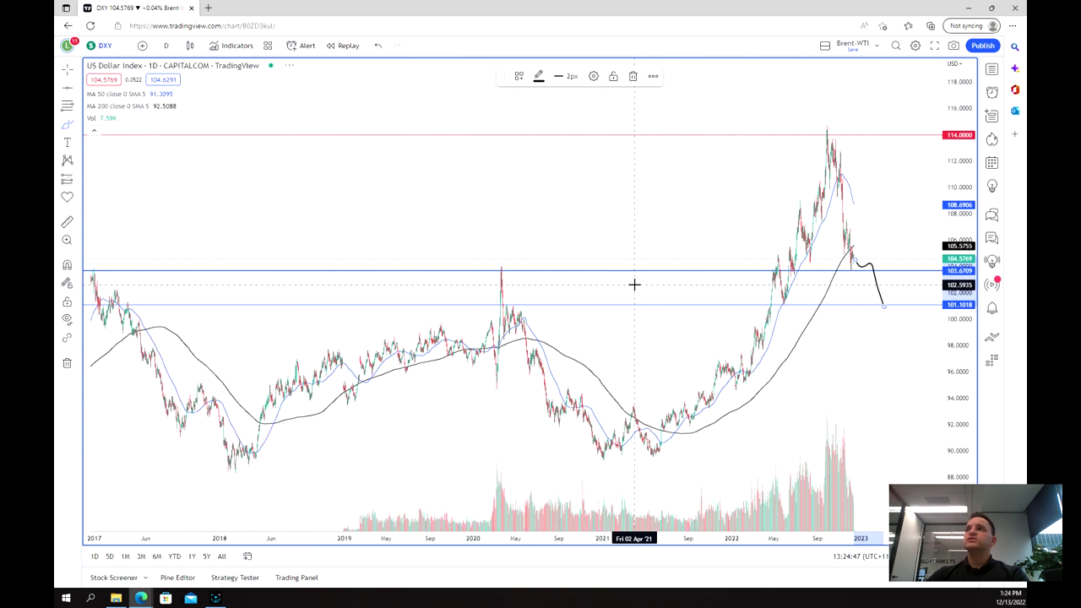
{"action": "scroll", "coordinate": [813, 246], "scroll_direction": "up", "scroll_amount": 2}
{"action": "scroll", "coordinate": [769, 246], "scroll_direction": "up", "scroll_amount": 3}
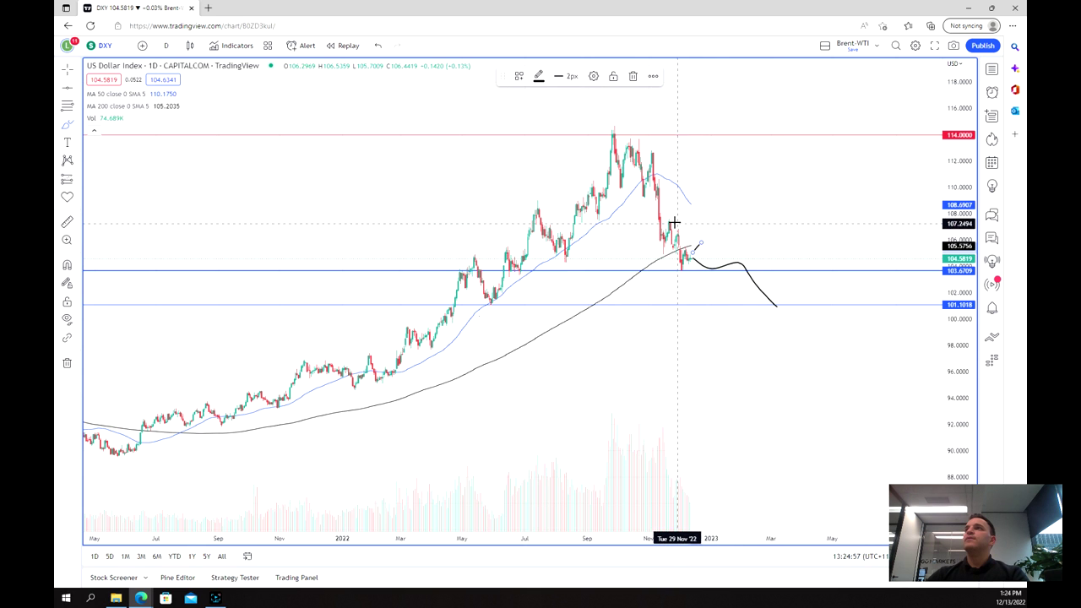
{"action": "left_click", "coordinate": [677, 180]}
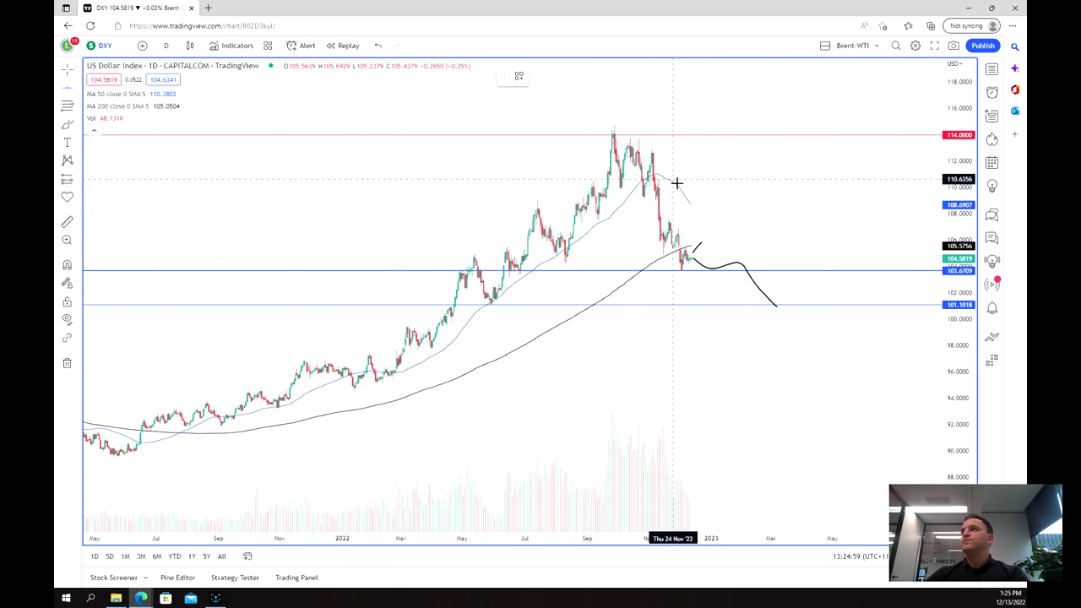
{"action": "key", "text": "alt+h"}
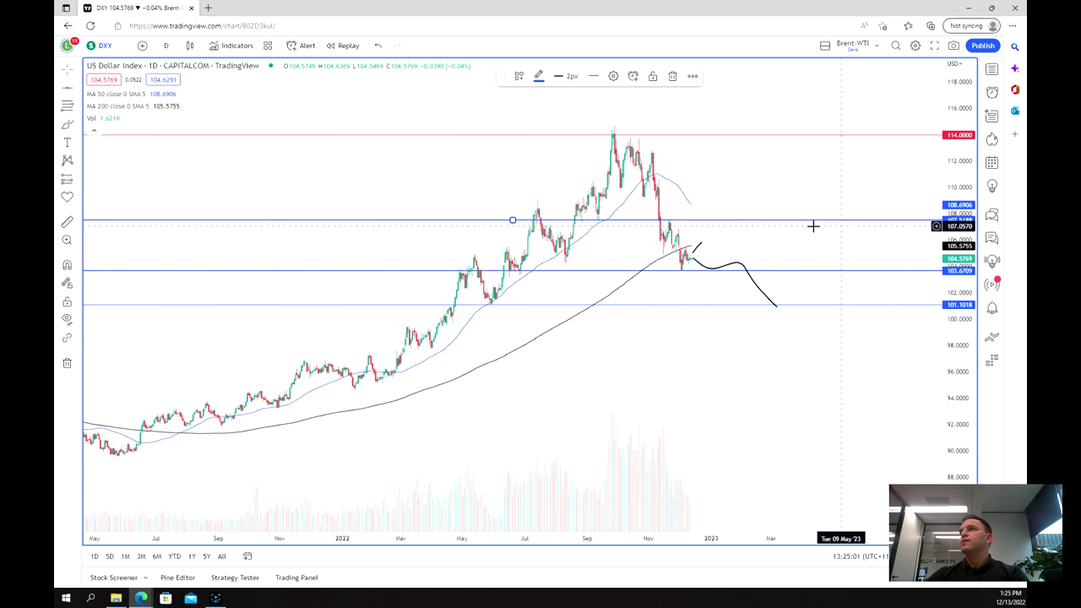
Brush a rising path from the last candles up to the 107.5188 resistance line.
{"action": "left_click", "coordinate": [68, 127]}
{"action": "mouse_move", "coordinate": [692, 246]}
{"action": "left_mouse_down"}
{"action": "mouse_move", "coordinate": [708, 221]}
{"action": "mouse_move", "coordinate": [724, 241]}
{"action": "mouse_move", "coordinate": [751, 223]}
{"action": "left_mouse_up"}
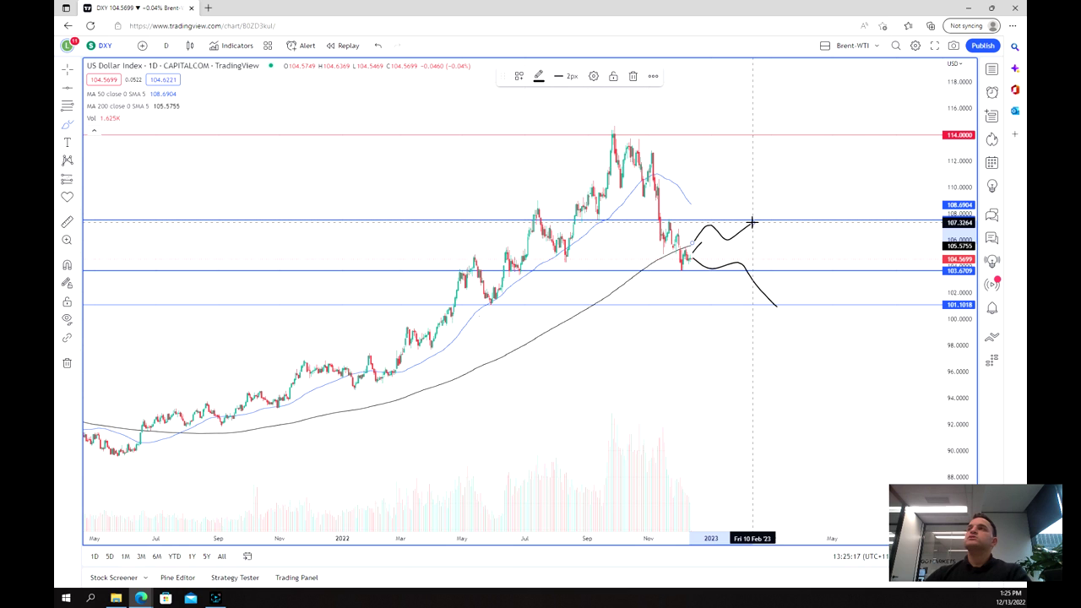
{"action": "scroll", "coordinate": [785, 228], "scroll_direction": "down", "scroll_amount": 5}
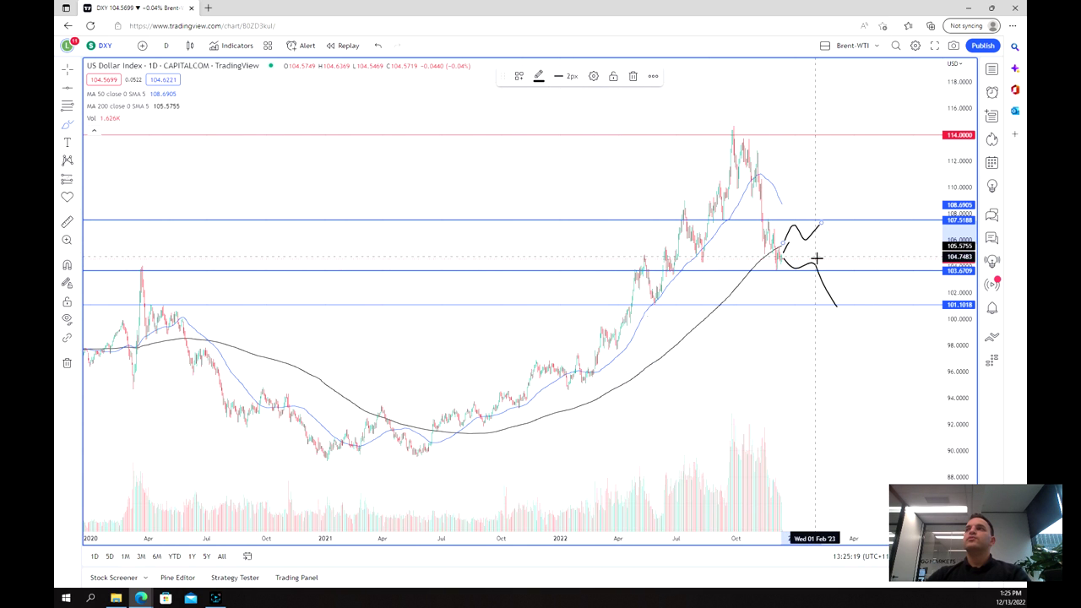
{"action": "scroll", "coordinate": [854, 261], "scroll_direction": "up", "scroll_amount": 1}
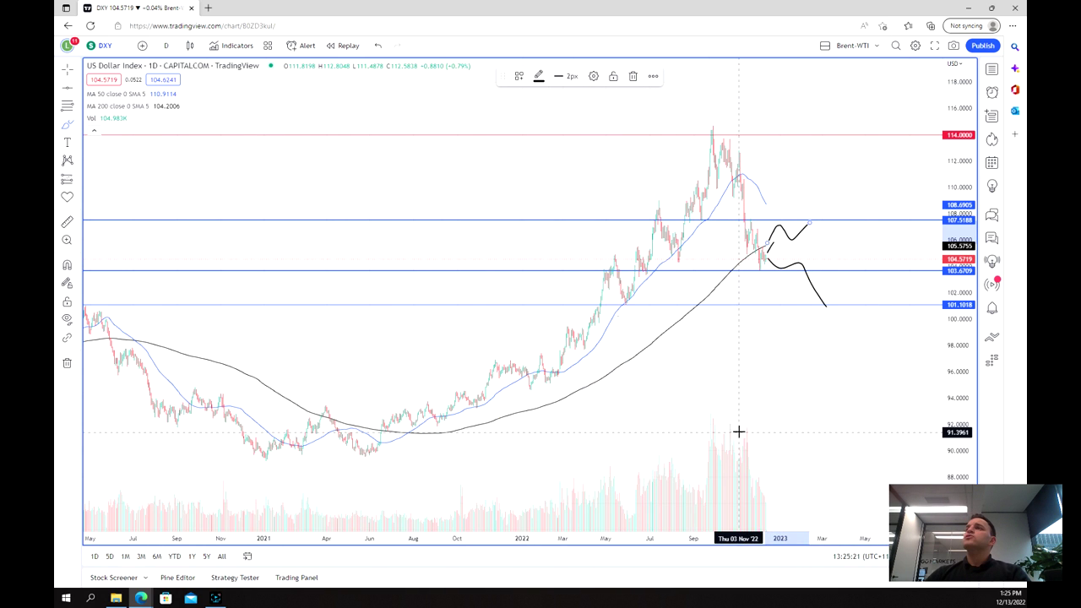